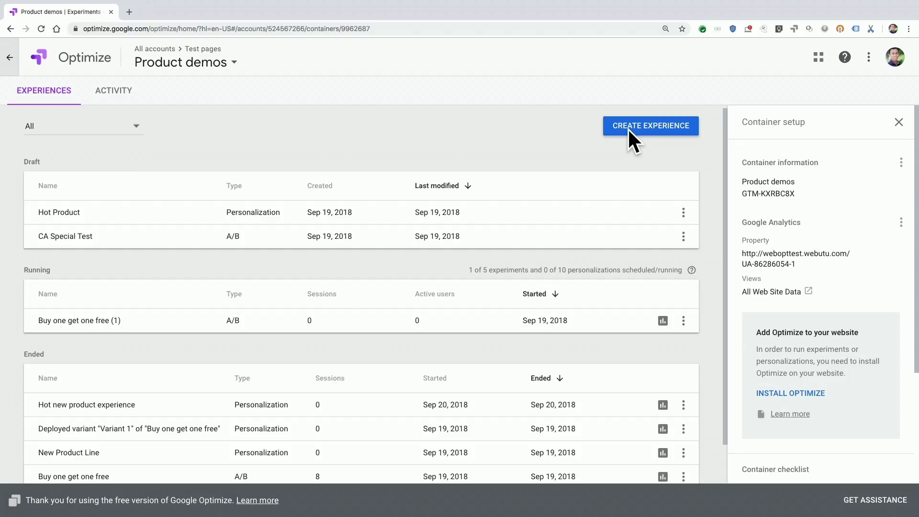
# Create a Personalization experience named 'My hot new CA product'
pyautogui.click(628, 128)
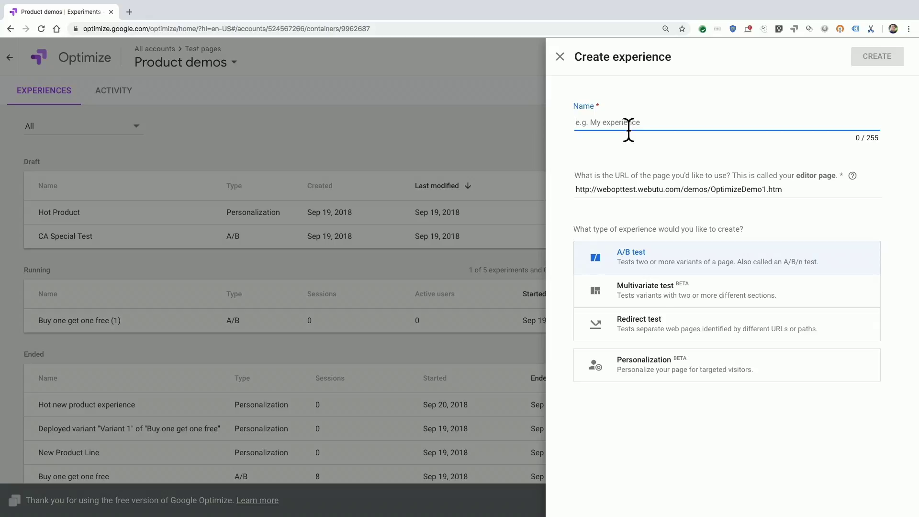
pyautogui.write('M')
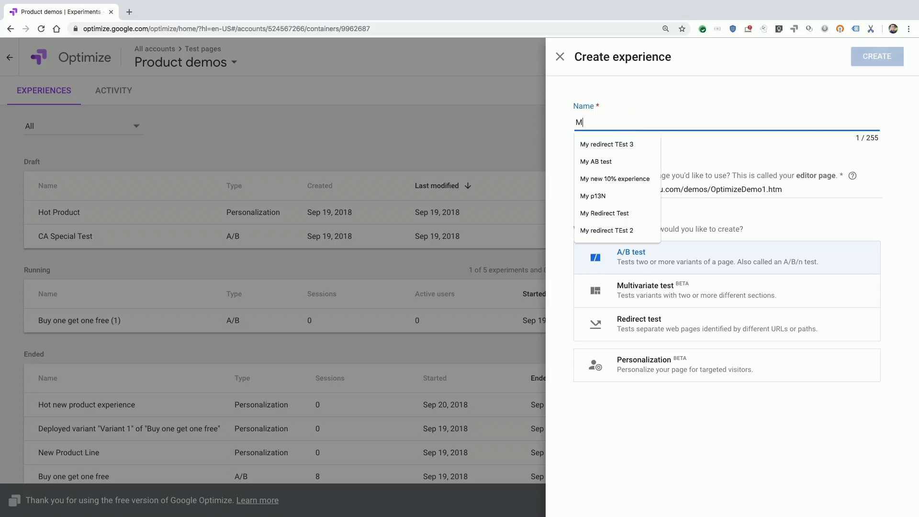
pyautogui.write('y hot new')
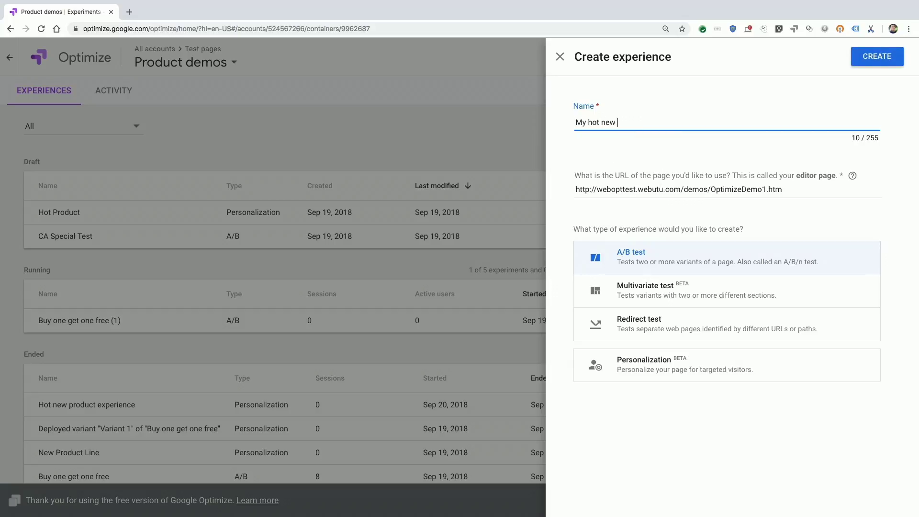
pyautogui.write(' CA product')
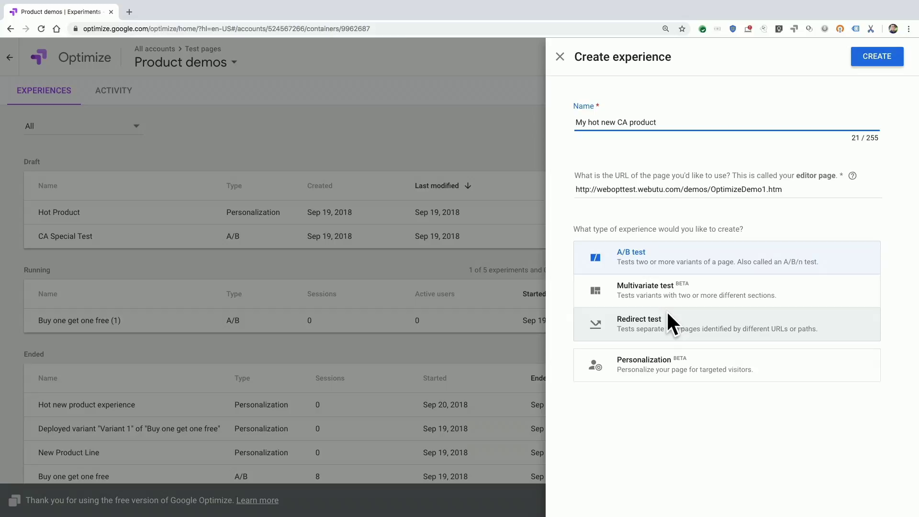
pyautogui.click(672, 361)
pyautogui.click(872, 60)
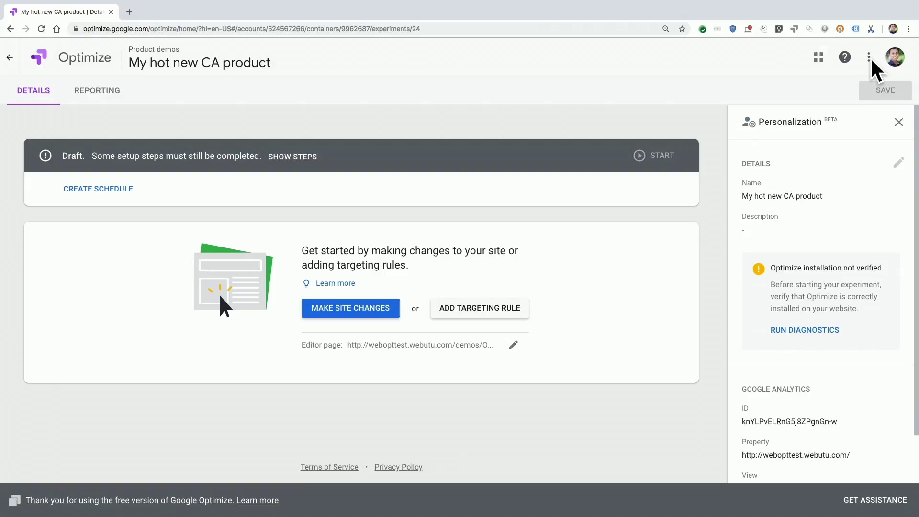
# Rewrite the hero subtitle to 'Custom furniture from organic california driftwood'
pyautogui.click(351, 314)
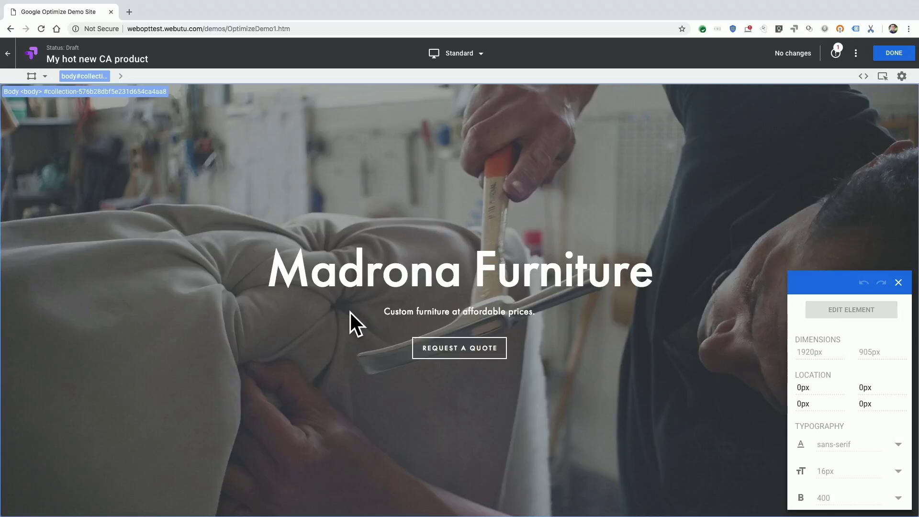
pyautogui.click(399, 306)
pyautogui.click(419, 309)
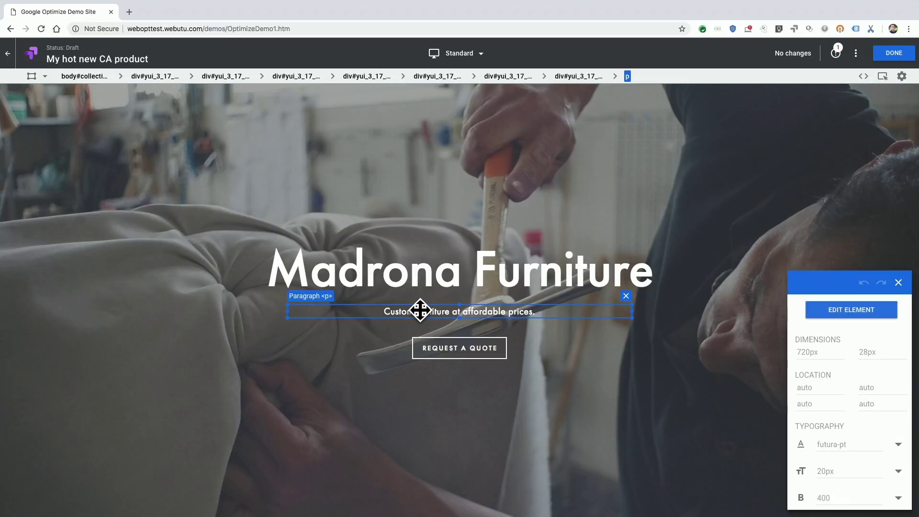
pyautogui.rightClick(420, 311)
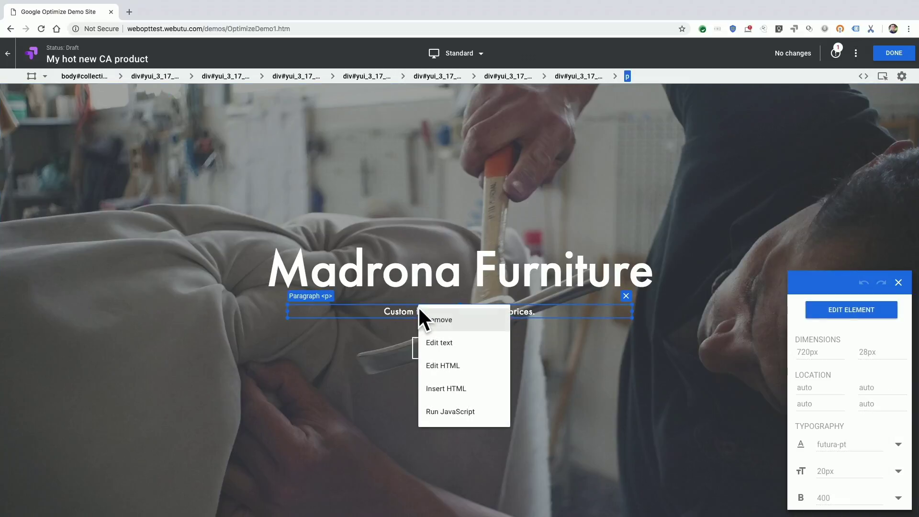
pyautogui.click(439, 338)
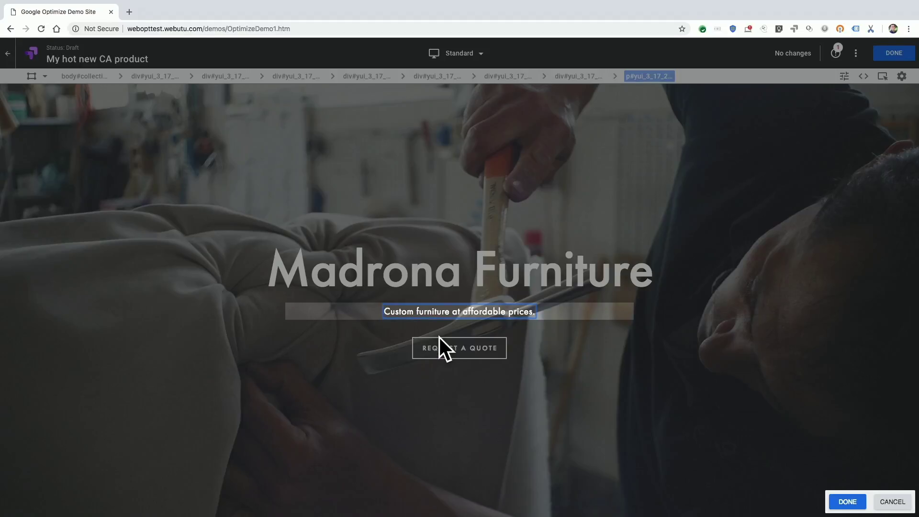
pyautogui.moveTo(384, 312); pyautogui.dragTo(561, 306)
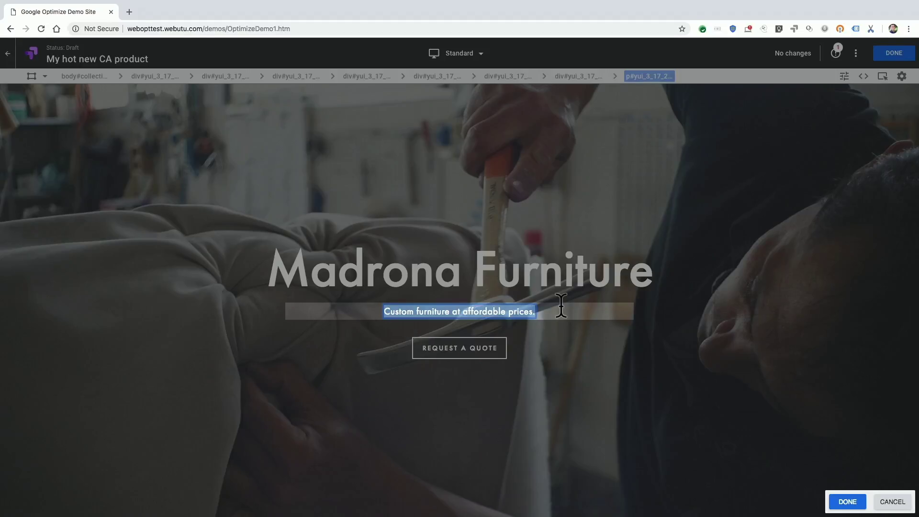
pyautogui.write('Custom furn')
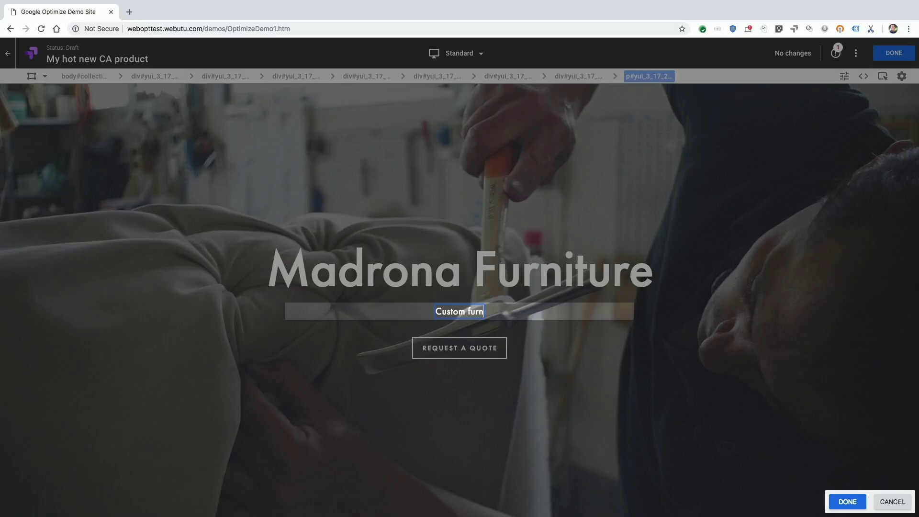
pyautogui.write('iture from or')
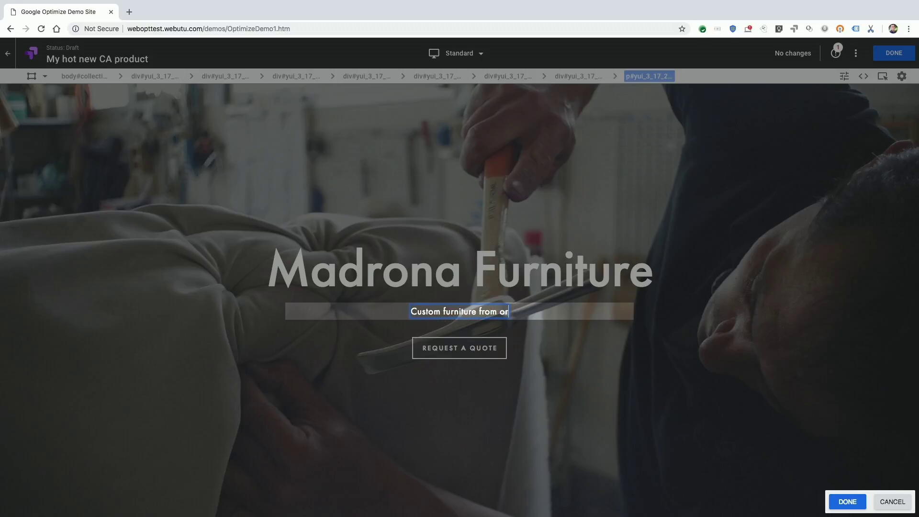
pyautogui.write('ganic cali')
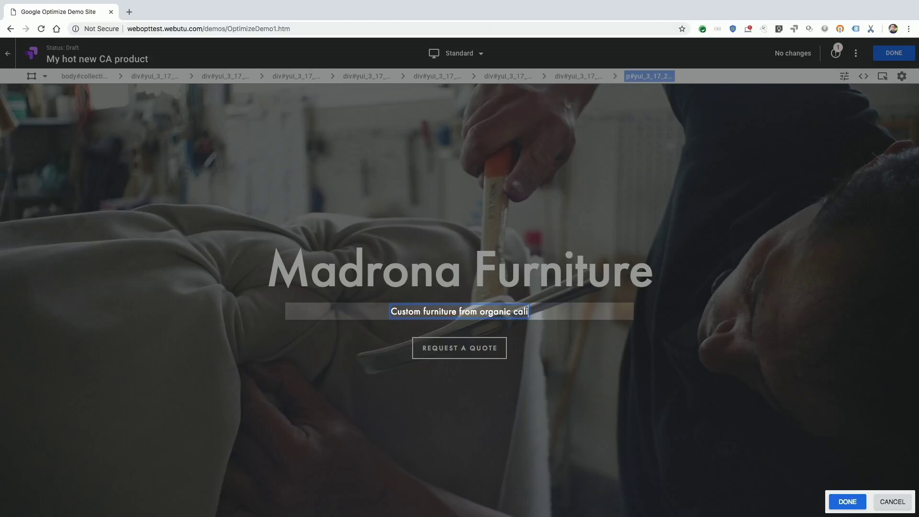
pyautogui.write('fornia driftwo')
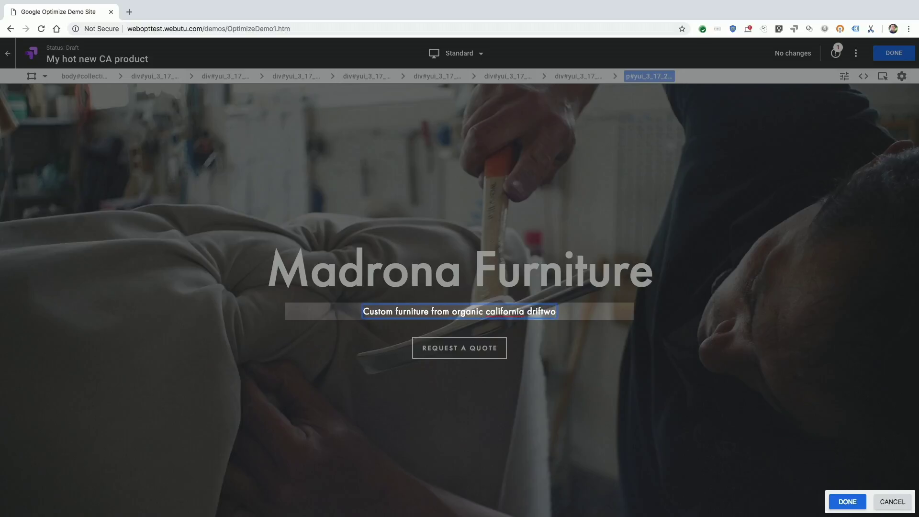
pyautogui.write('od')
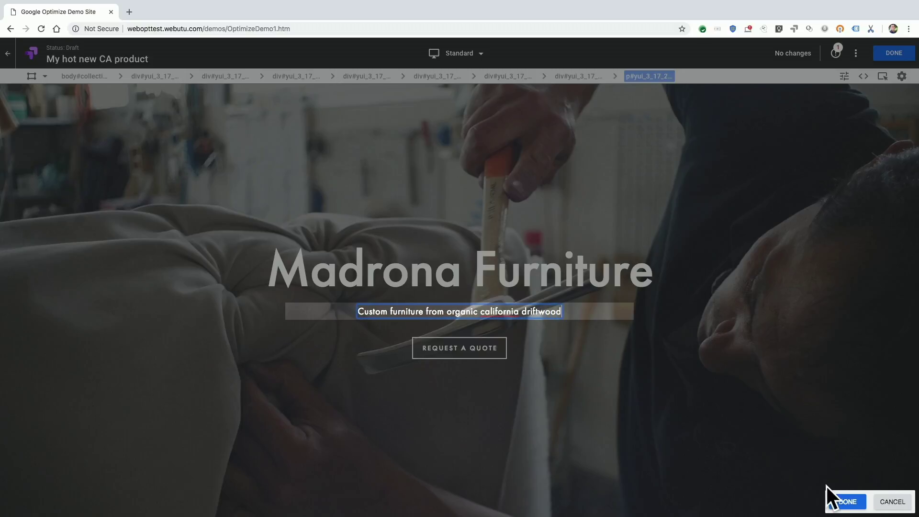
pyautogui.click(839, 498)
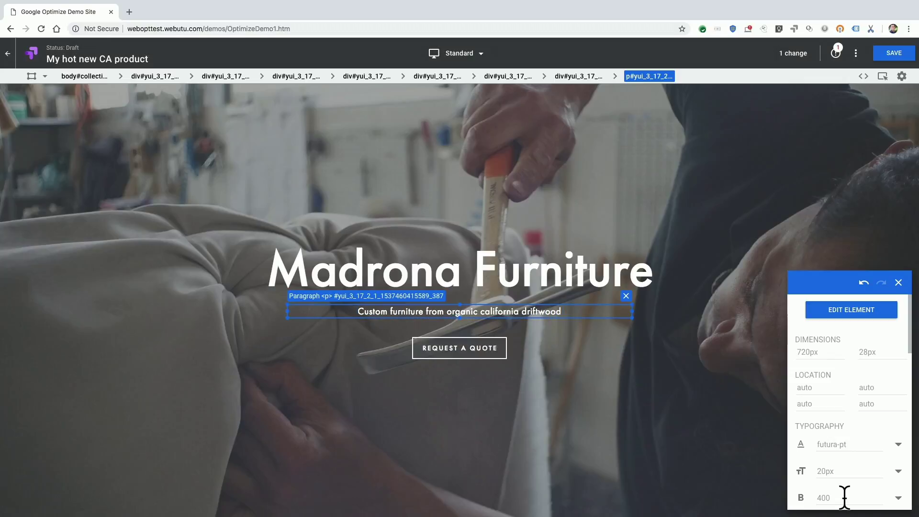
# Set the subtitle's font size to 30px
pyautogui.click(848, 471)
pyautogui.click(887, 472)
pyautogui.click(864, 472)
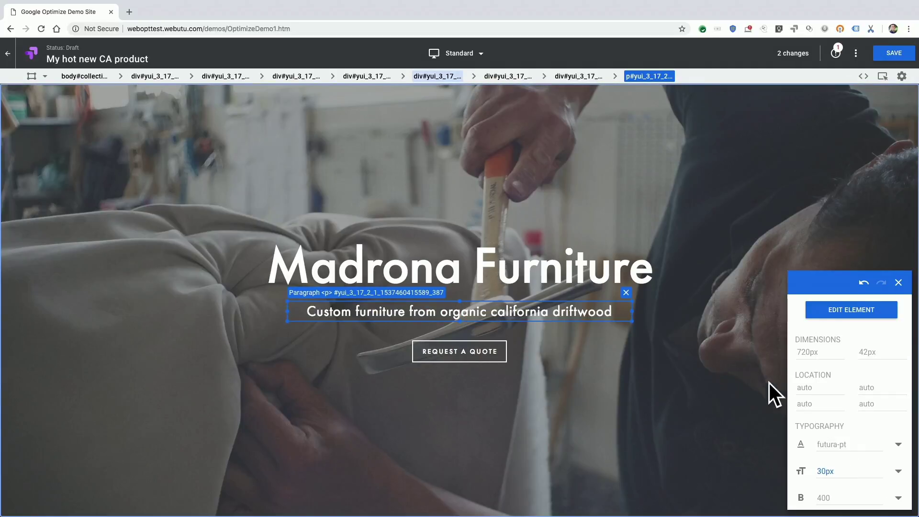
# Save the page edits and begin a Geo targeting rule at the Region level
pyautogui.click(895, 53)
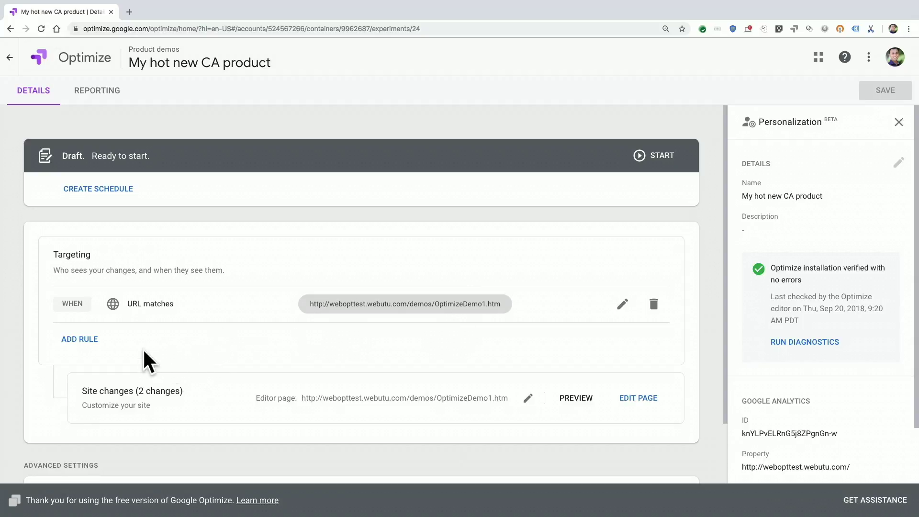
pyautogui.click(93, 338)
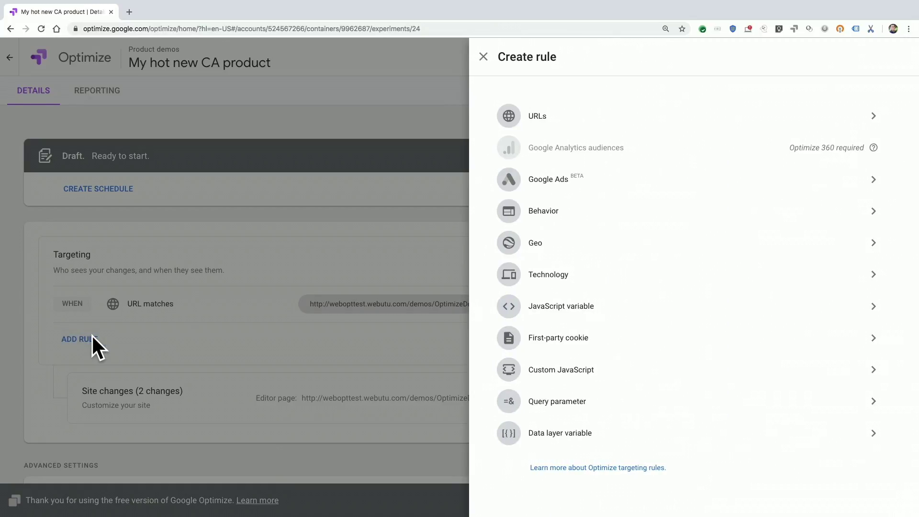
pyautogui.click(534, 242)
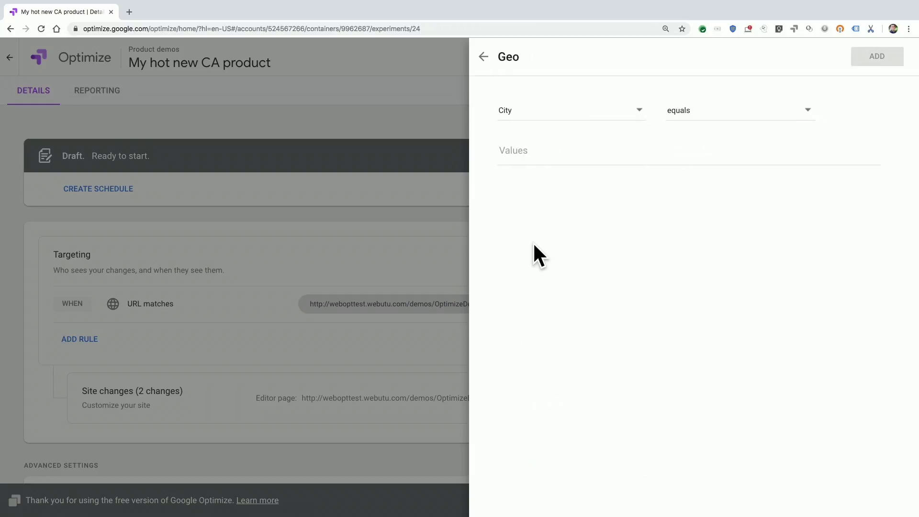
pyautogui.click(639, 108)
pyautogui.click(541, 139)
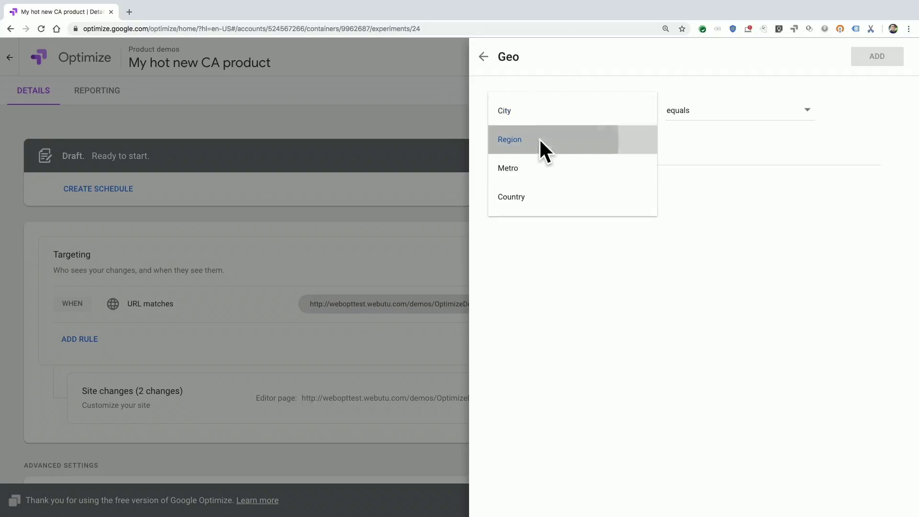
# Pick California as the targeted region and add the rule
pyautogui.click(525, 153)
pyautogui.write('C')
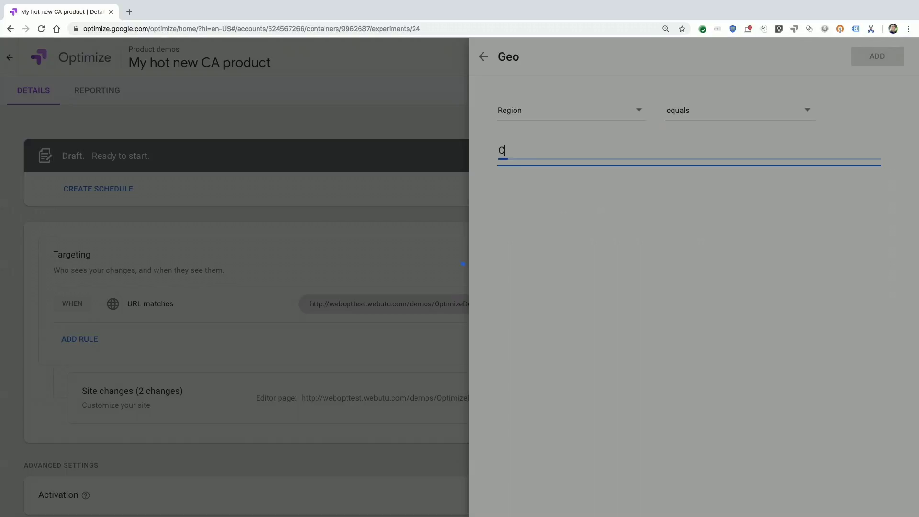
pyautogui.write('alif')
pyautogui.click(518, 175)
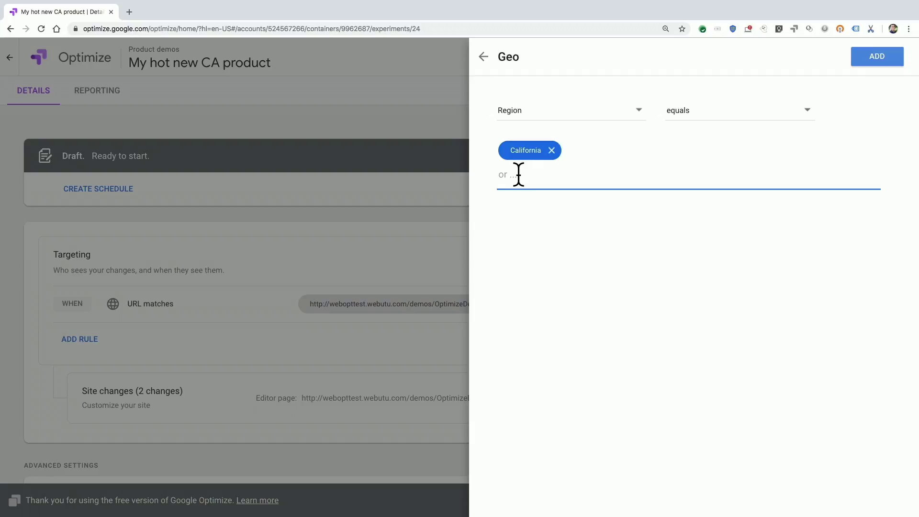
pyautogui.click(871, 57)
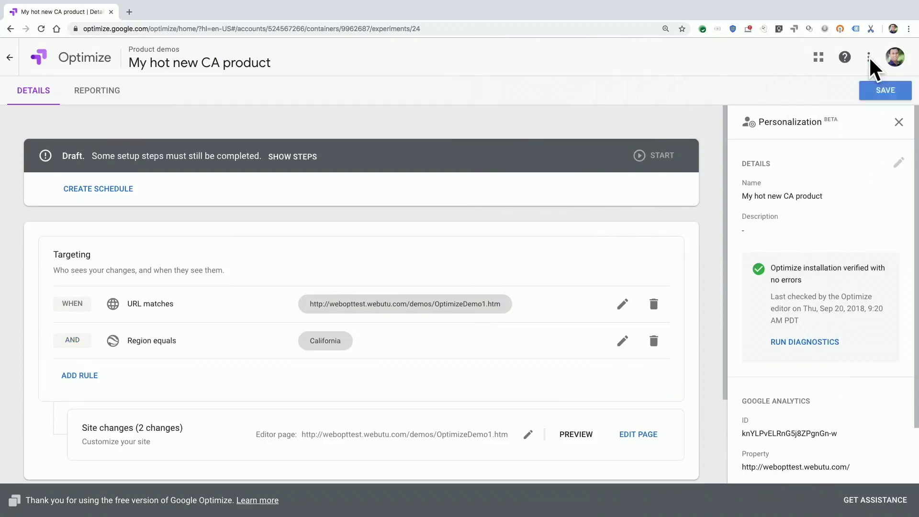
pyautogui.scroll(-1, 708, 294)
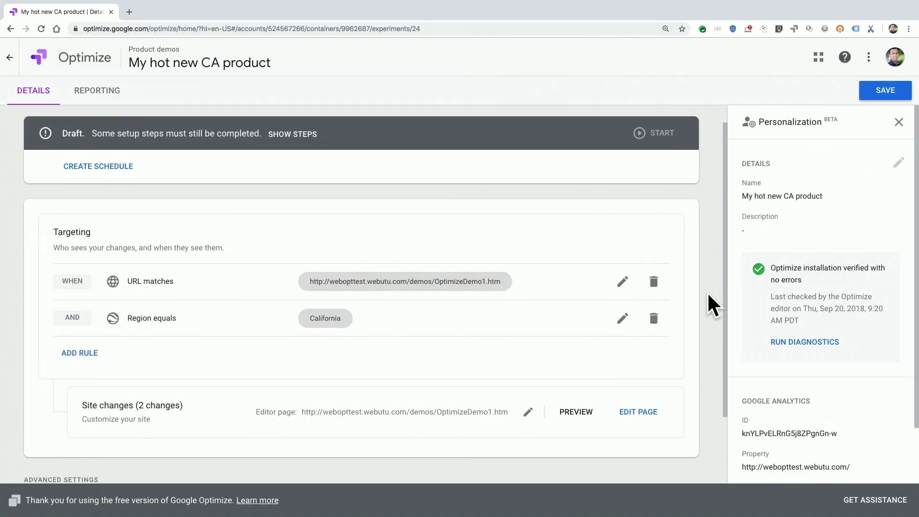
pyautogui.scroll(-1, 709, 294)
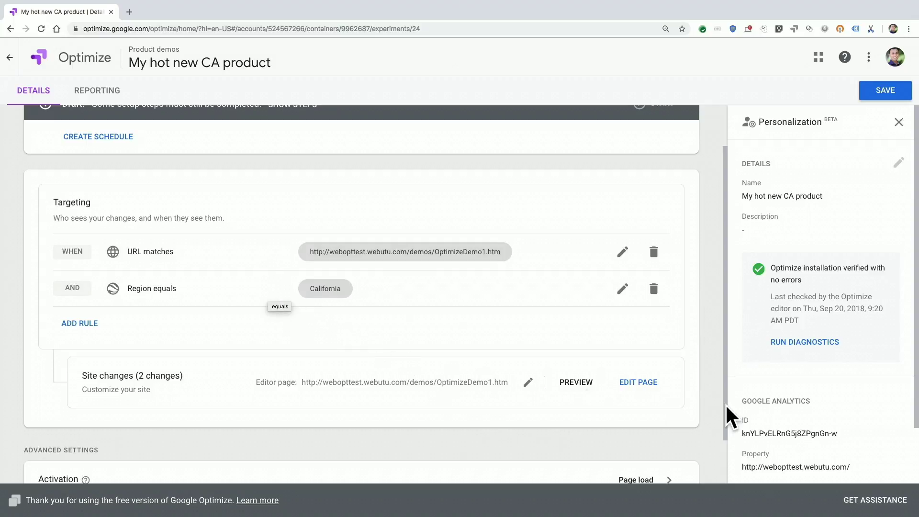
pyautogui.scroll(2, 726, 404)
# Save the California targeting and start the personalization, confirming the launch
pyautogui.click(908, 95)
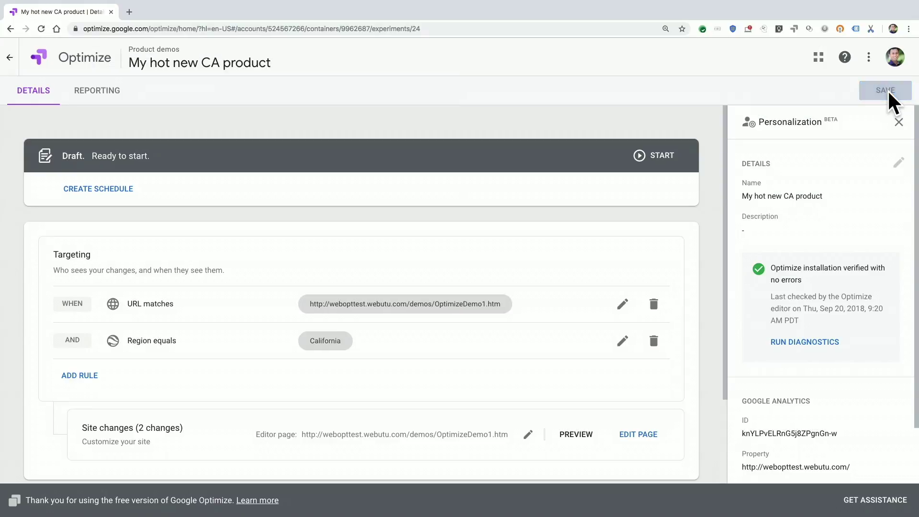
pyautogui.click(649, 154)
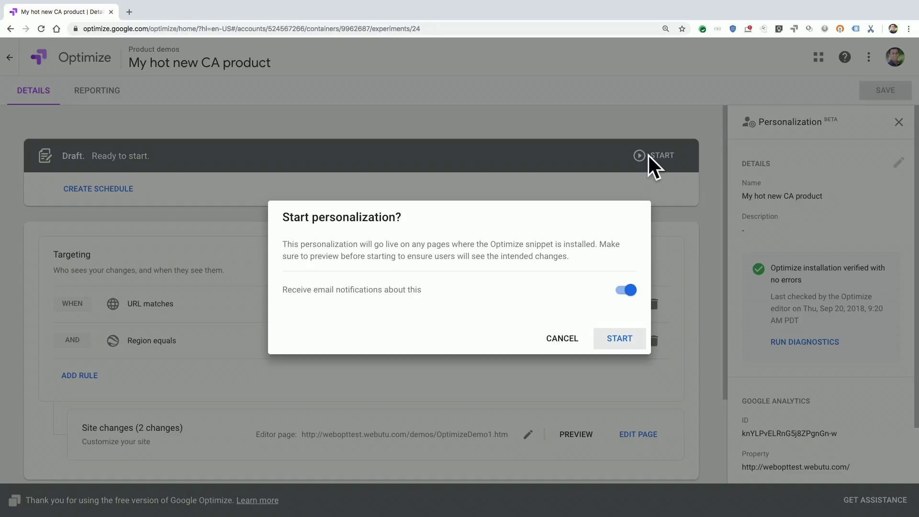
pyautogui.click(623, 340)
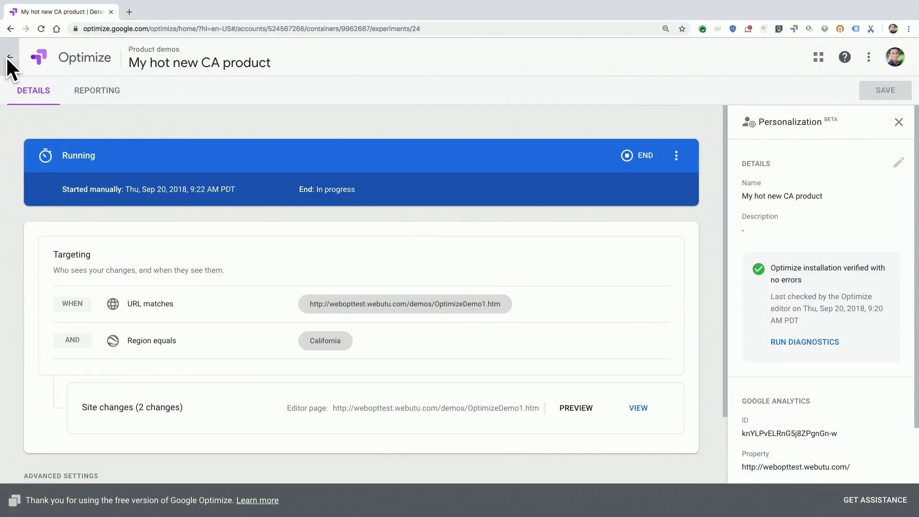
# Return to the experiences list and open the running 'Buy one get one free (1)' test
pyautogui.click(7, 56)
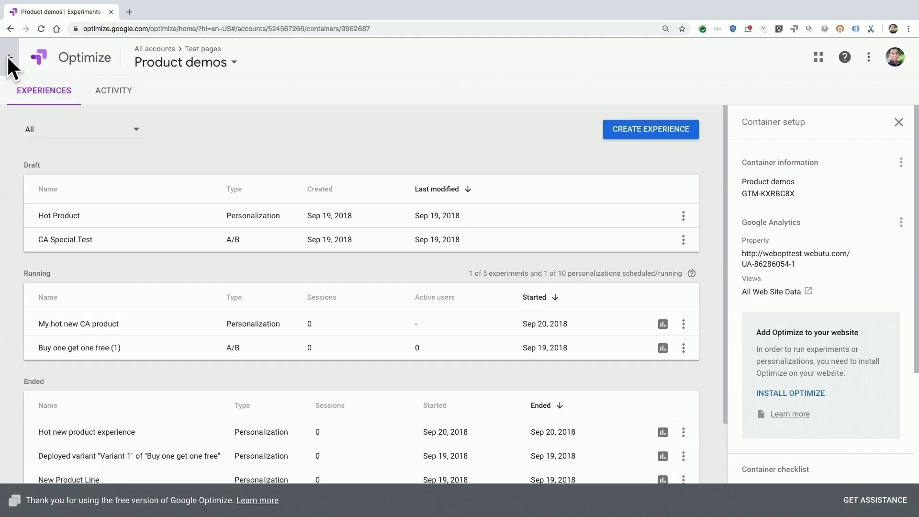
pyautogui.scroll(-1, 146, 243)
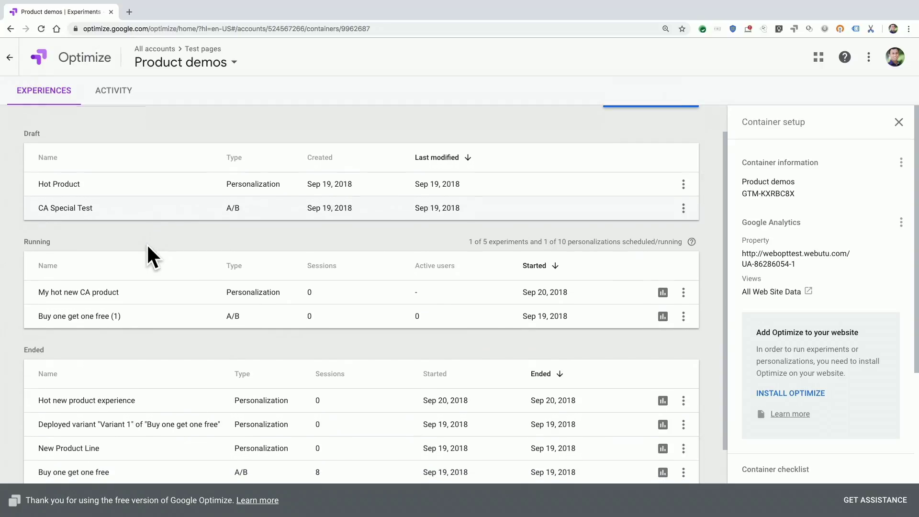
pyautogui.scroll(1, 147, 246)
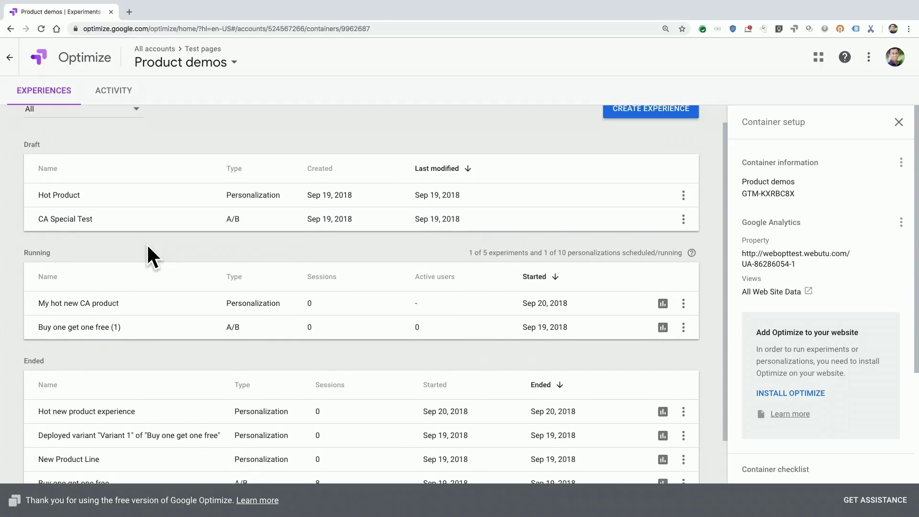
pyautogui.click(131, 327)
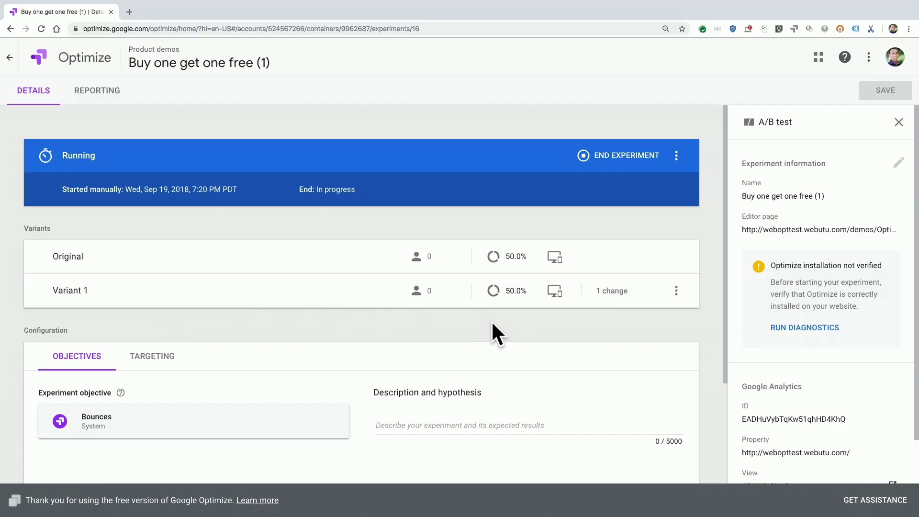
# Open the actions menu on the Variant 1 row
pyautogui.click(677, 293)
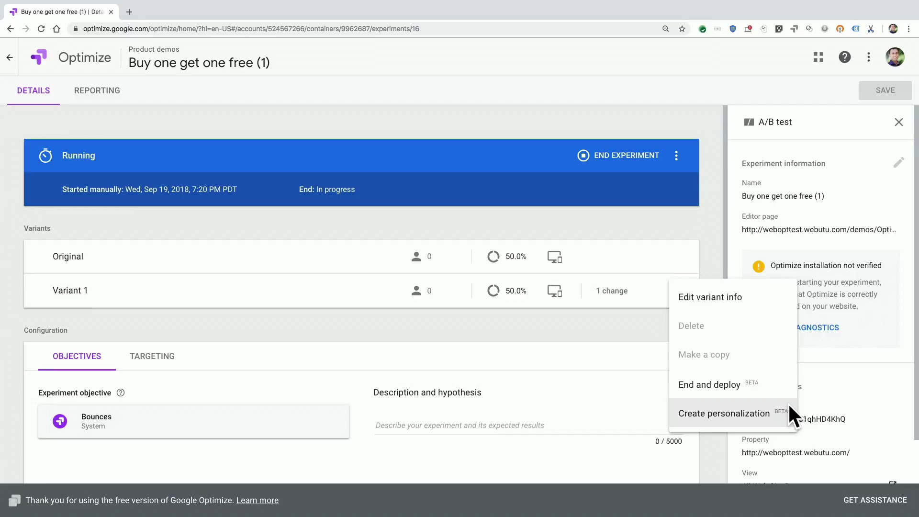
# End the test and deploy Variant 1 as a personalization, sending additional report hits
pyautogui.click(761, 386)
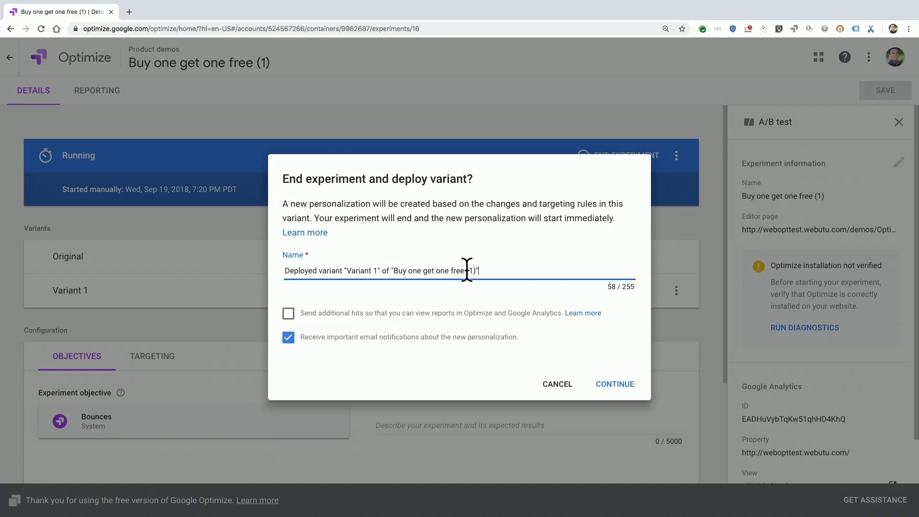
pyautogui.click(289, 313)
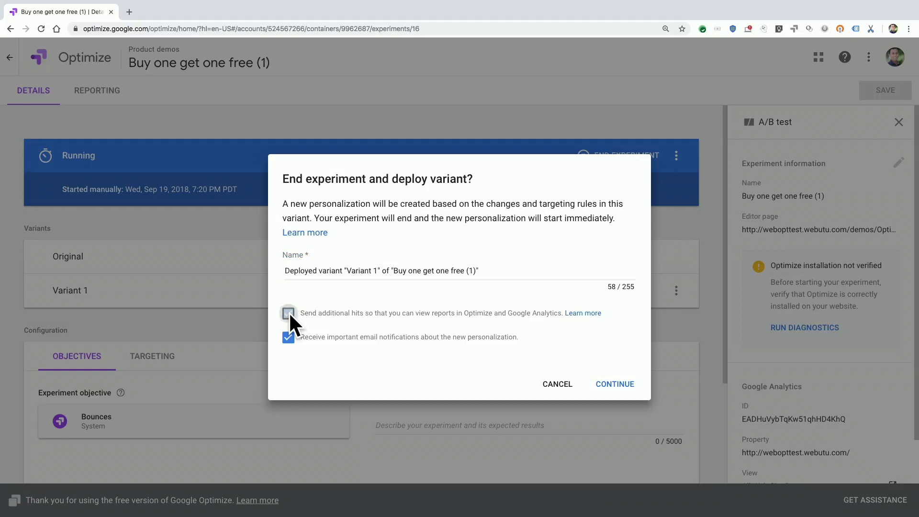
pyautogui.click(618, 379)
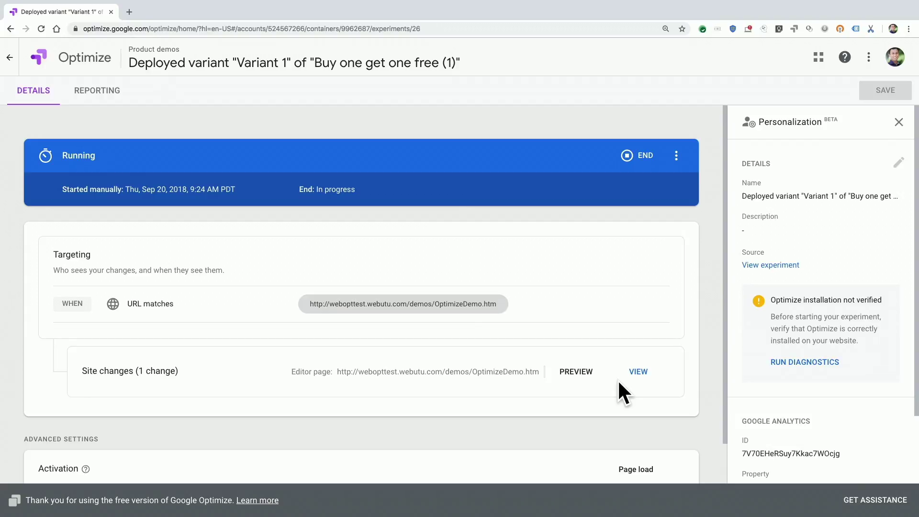